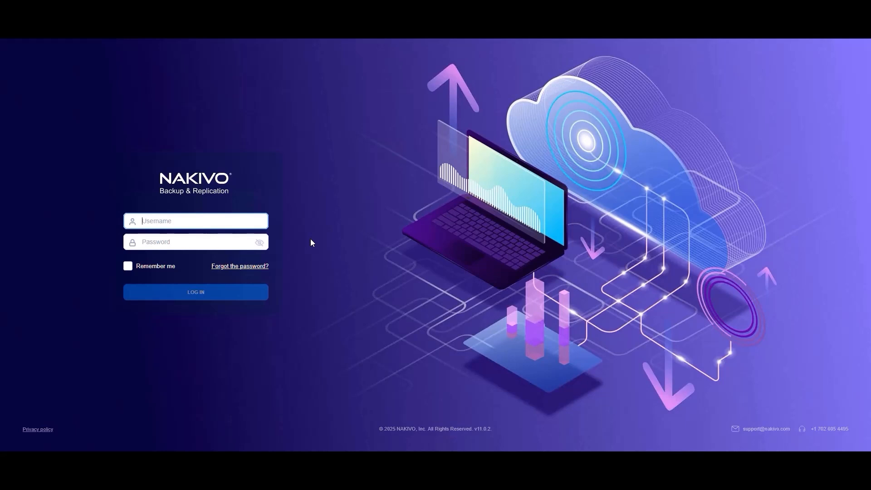
# Log in to the web console with the administrator username and password.
pyautogui.write('admin')
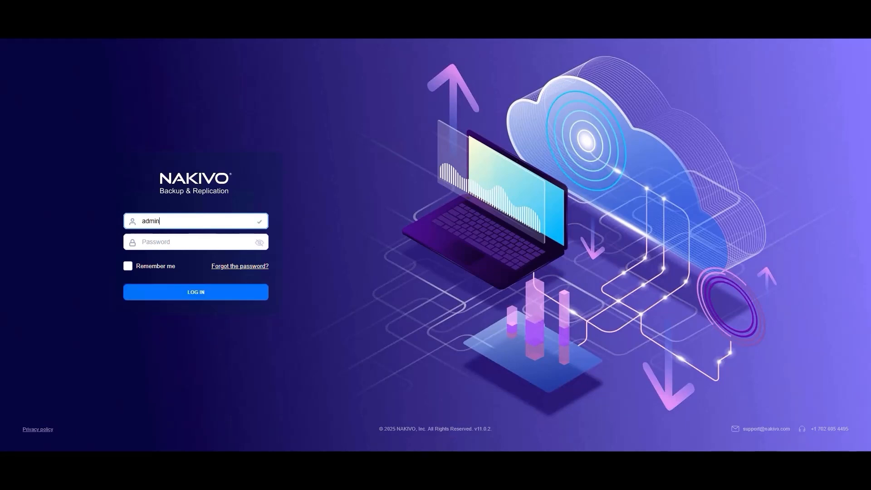
pyautogui.press('Tab')
pyautogui.write('•')
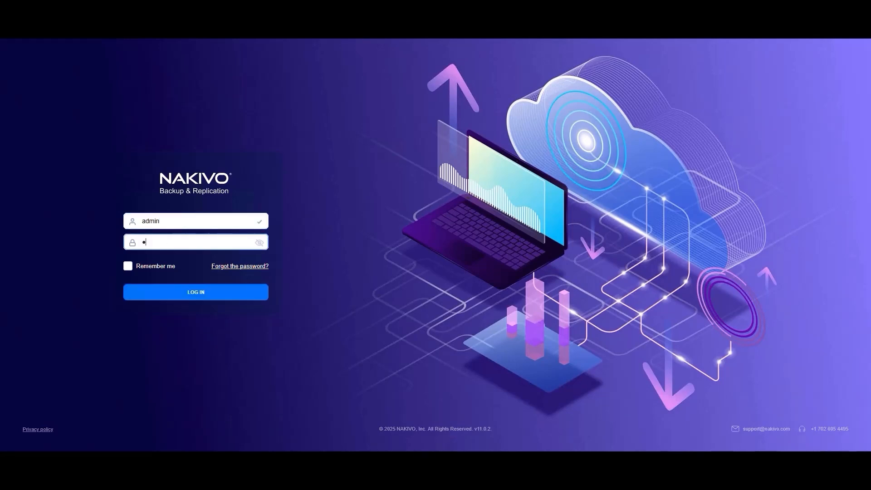
pyautogui.write('•••••')
pyautogui.press('Return')
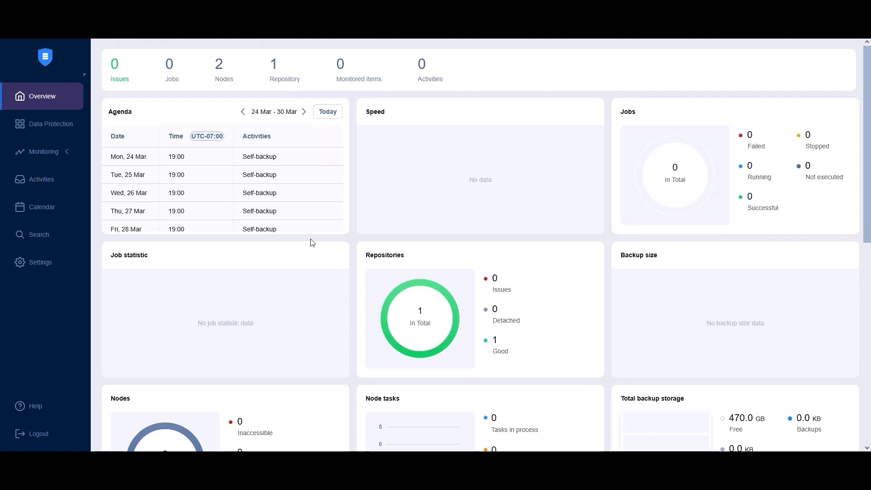
# Open the Data Protection page and start a new job from the Jobs panel.
pyautogui.click(66, 126)
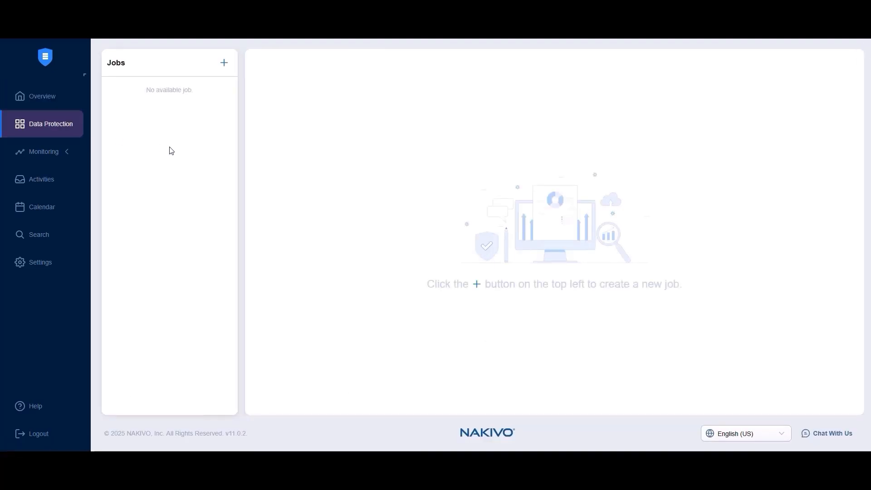
pyautogui.click(224, 63)
# Create a Hyper-V replication job for SE_Workshop_Small_VM01 and SE_Workshop_Ubuntu, with Ubuntu processed first.
pyautogui.click(222, 207)
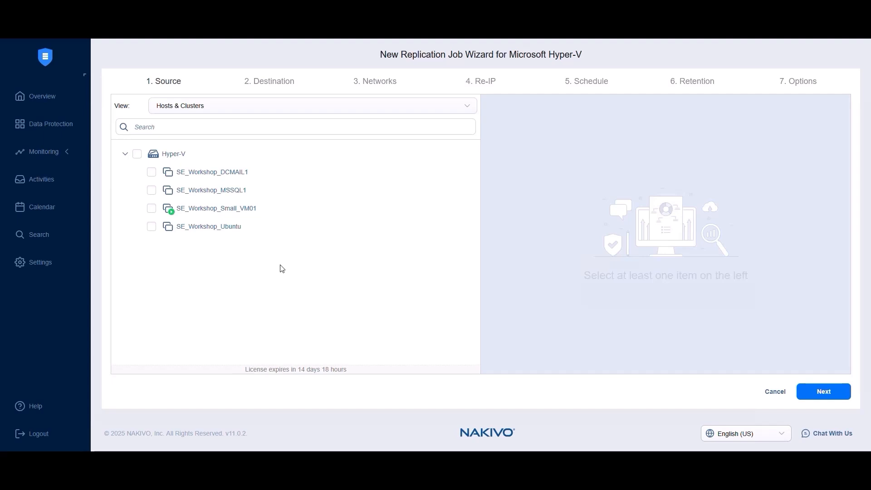
pyautogui.click(151, 208)
pyautogui.click(153, 227)
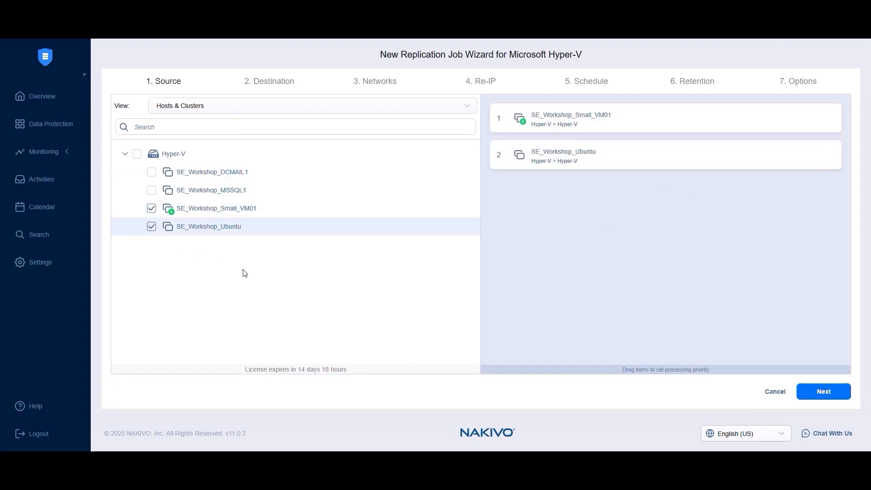
pyautogui.click(200, 111)
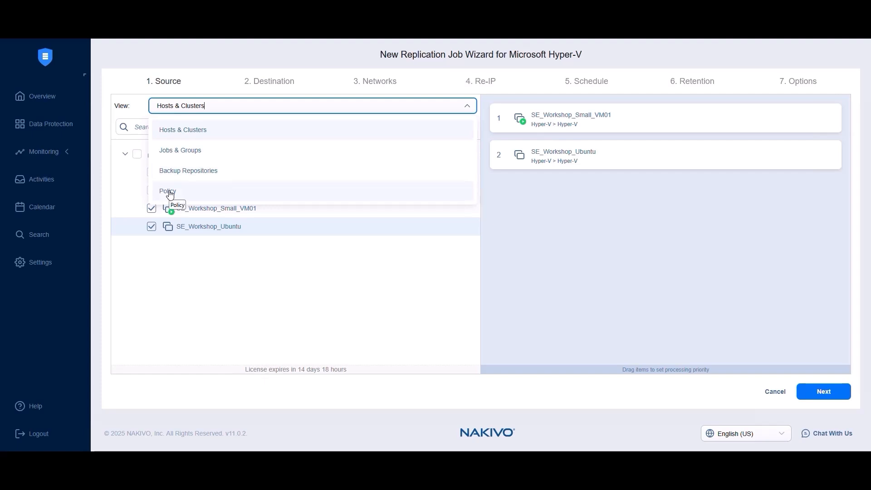
pyautogui.click(319, 280)
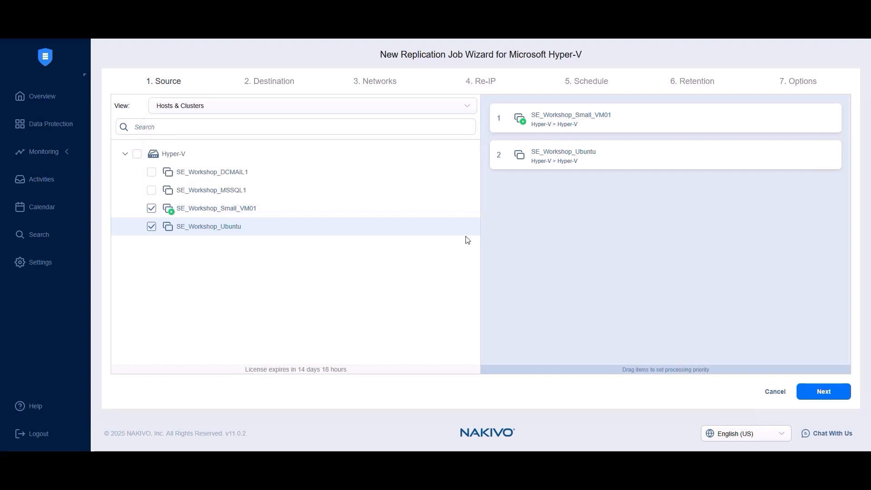
pyautogui.moveTo(568, 155); pyautogui.dragTo(559, 119)
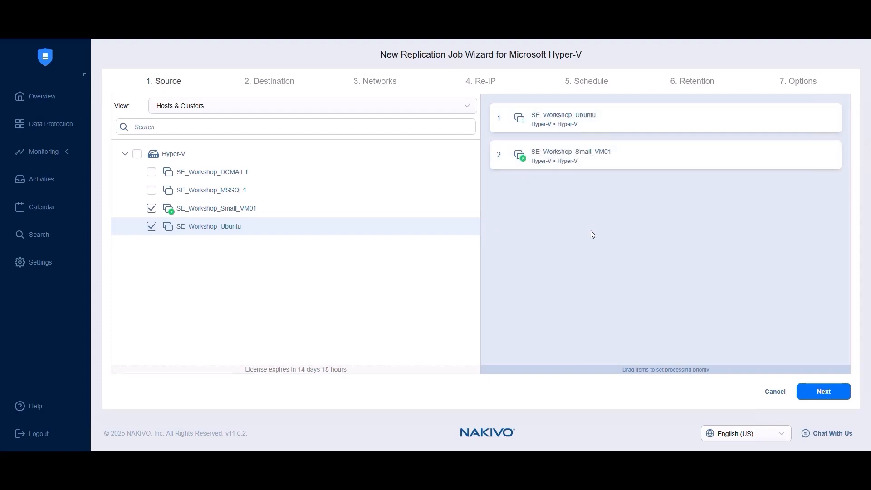
pyautogui.click(824, 393)
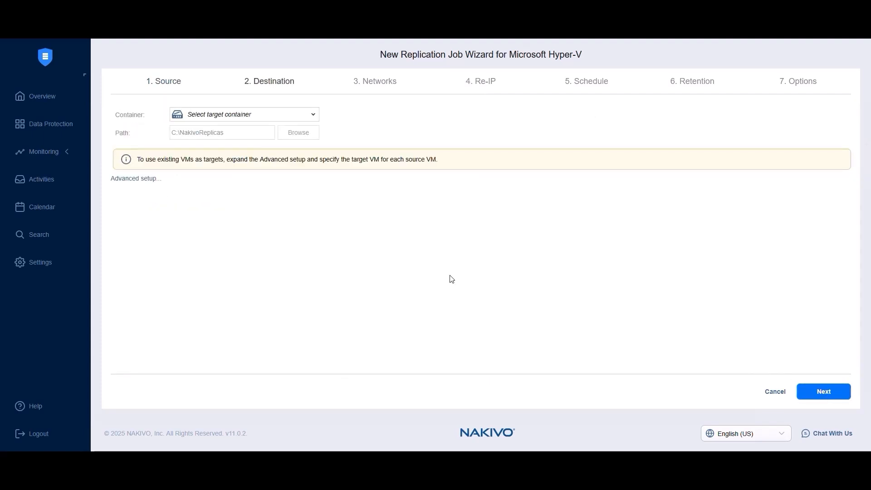
# Set the target container to Hyper-V and the replica path to E:\Replicas.
pyautogui.click(234, 115)
pyautogui.click(235, 153)
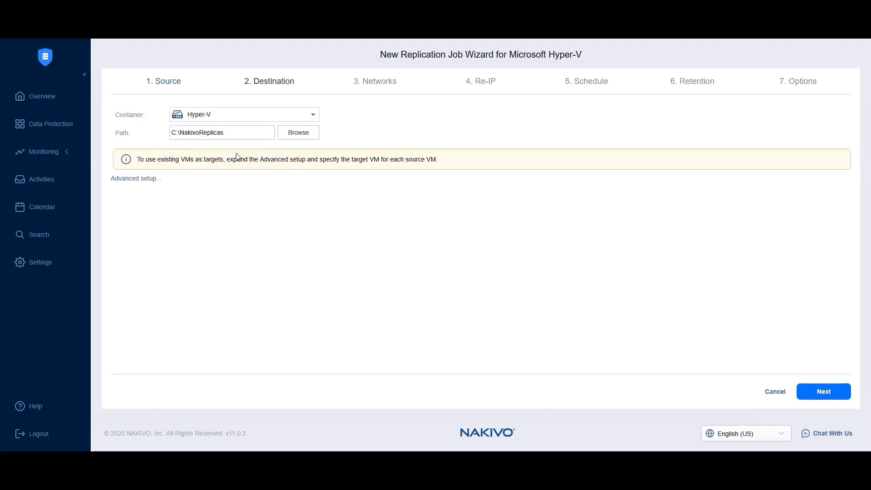
pyautogui.click(298, 132)
pyautogui.click(259, 197)
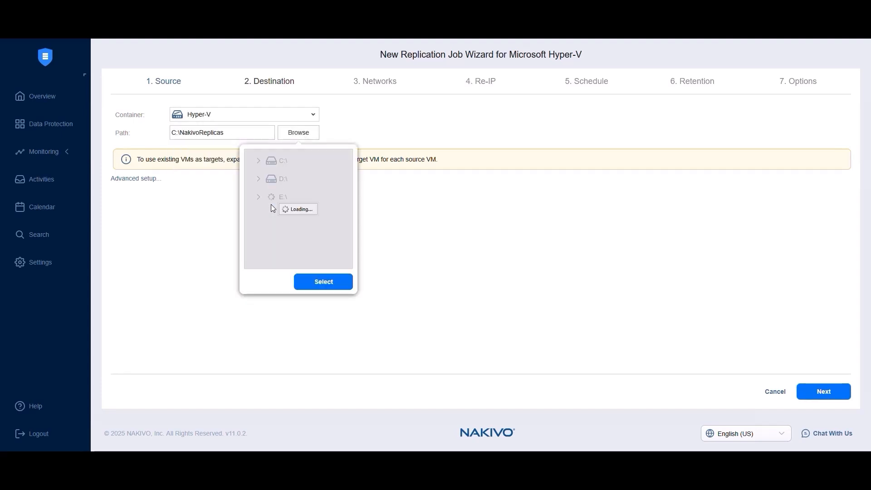
pyautogui.click(305, 183)
pyautogui.click(323, 282)
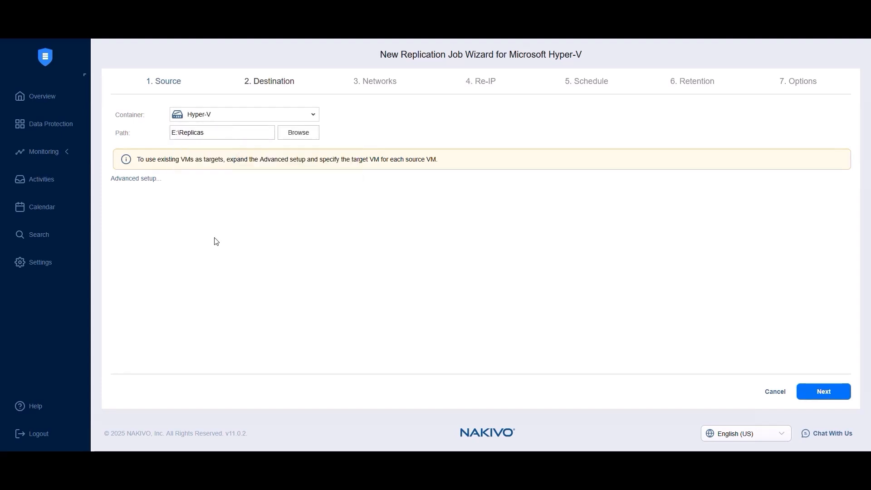
# Check per-VM destination details but keep creating a new VM for Ubuntu.
pyautogui.click(138, 179)
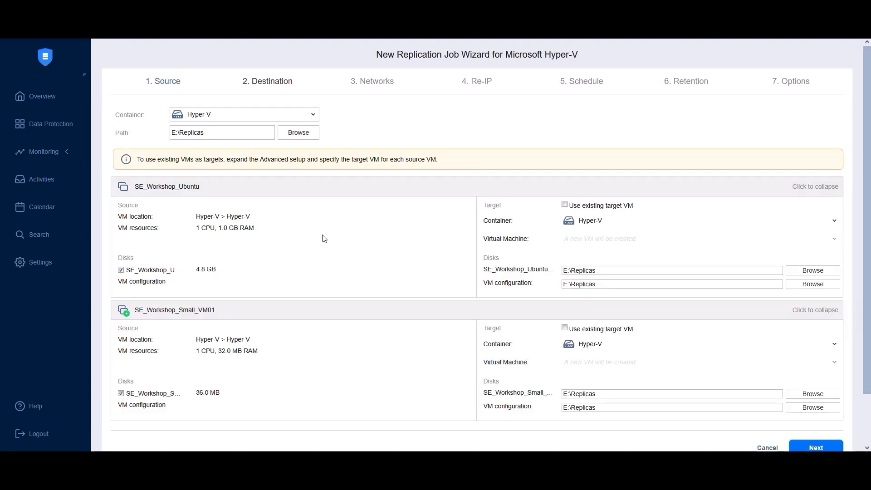
pyautogui.click(564, 205)
pyautogui.click(592, 240)
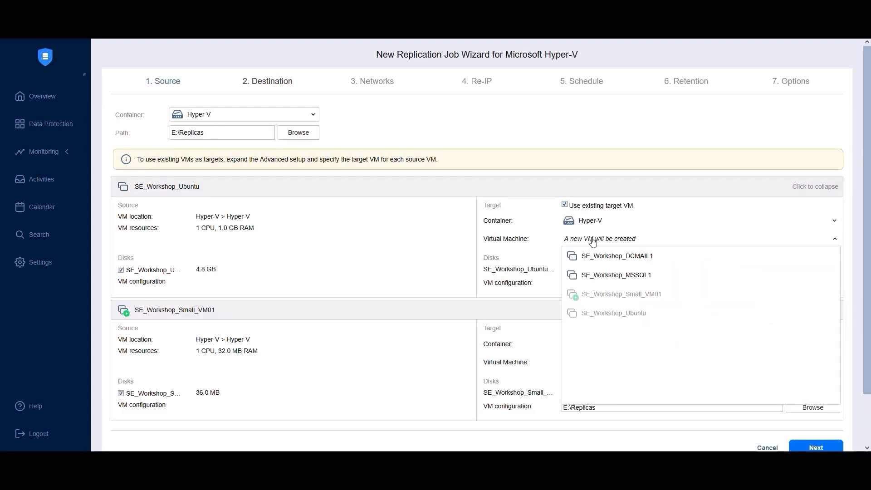
pyautogui.click(512, 293)
pyautogui.click(565, 205)
pyautogui.scroll(-2, 725, 340)
pyautogui.click(821, 396)
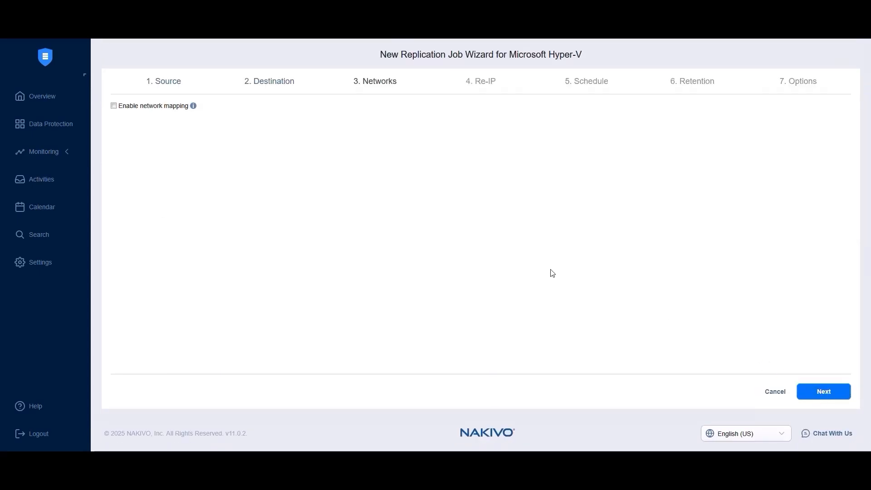
# Enable network mapping, try a Workshop mapping and discard it, then review existing mappings.
pyautogui.click(141, 106)
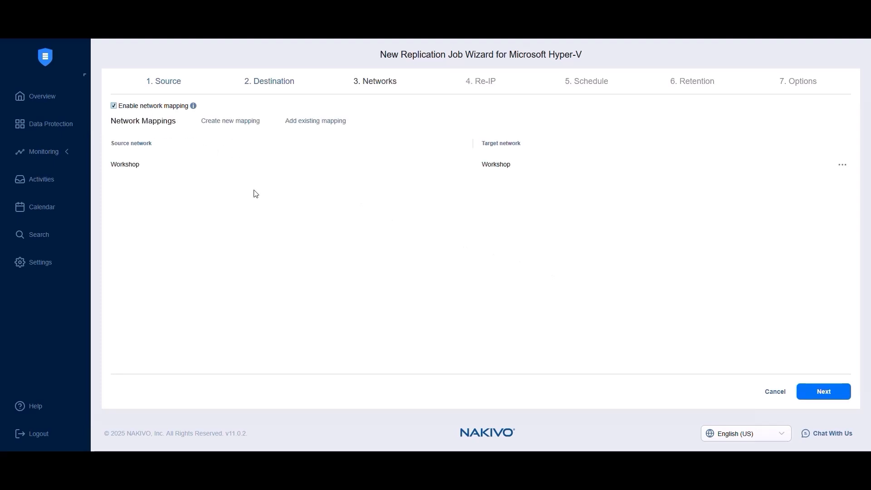
pyautogui.click(230, 122)
pyautogui.click(395, 234)
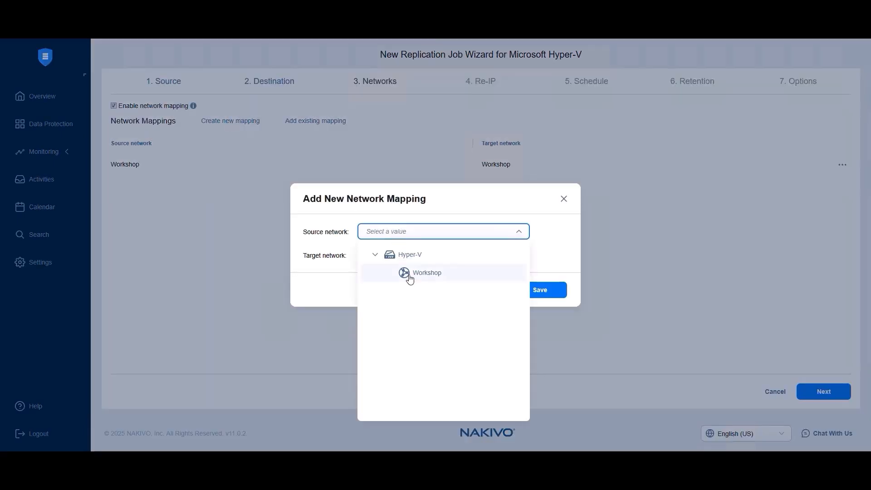
pyautogui.click(406, 272)
pyautogui.click(381, 256)
pyautogui.click(389, 276)
pyautogui.click(483, 292)
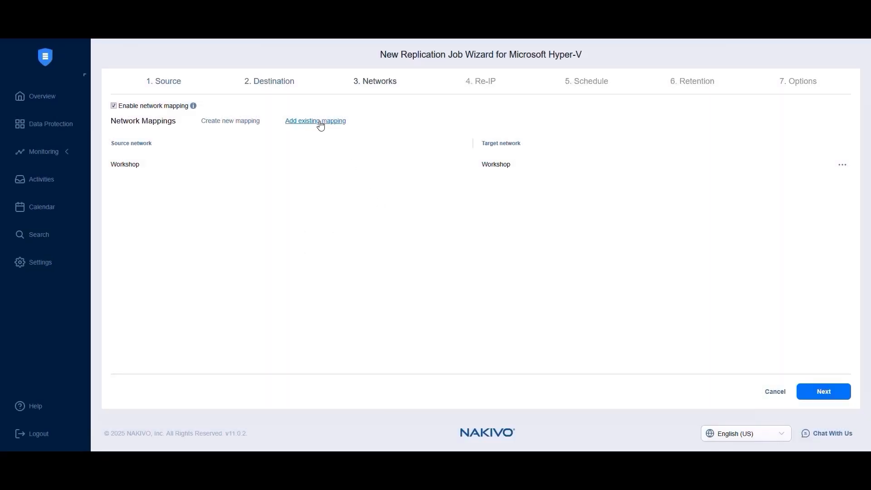
pyautogui.click(316, 120)
pyautogui.click(578, 352)
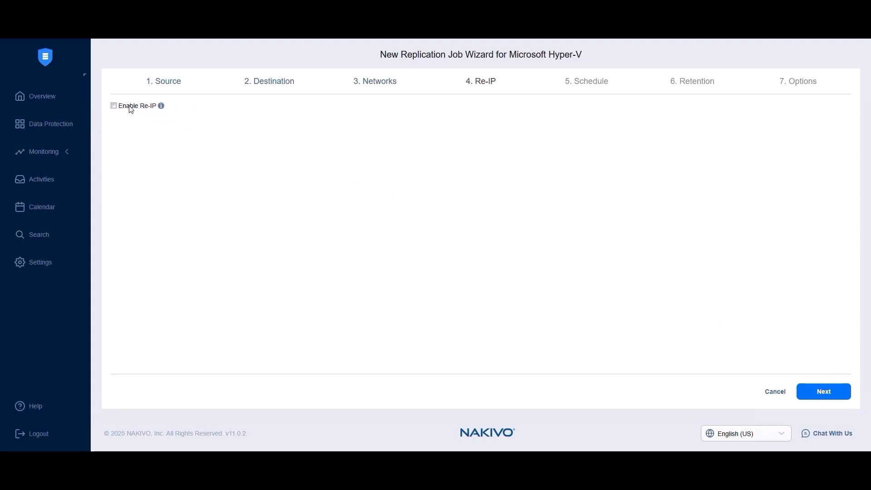
# Look at the new and existing Re-IP rule options without saving any, leaving Re-IP off.
pyautogui.click(131, 107)
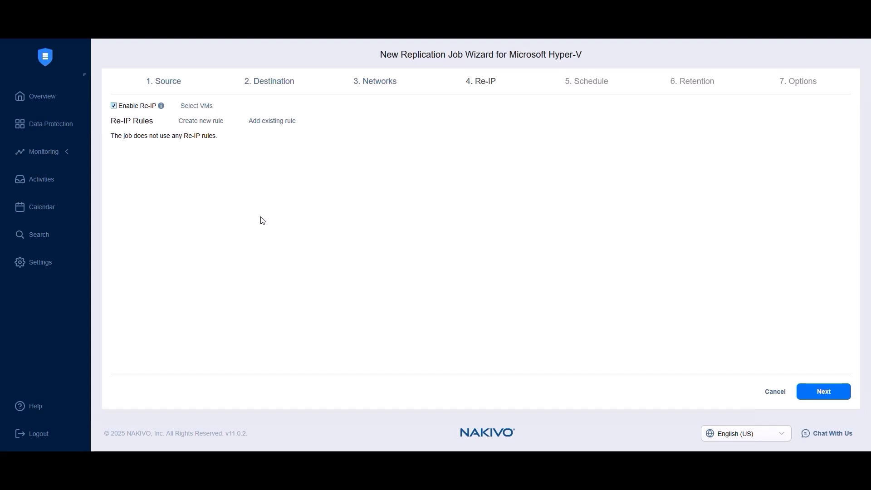
pyautogui.click(200, 122)
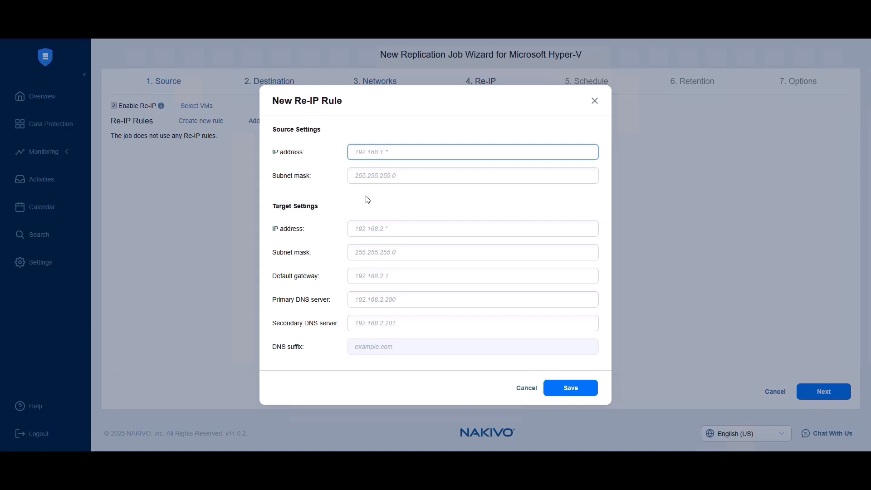
pyautogui.click(594, 101)
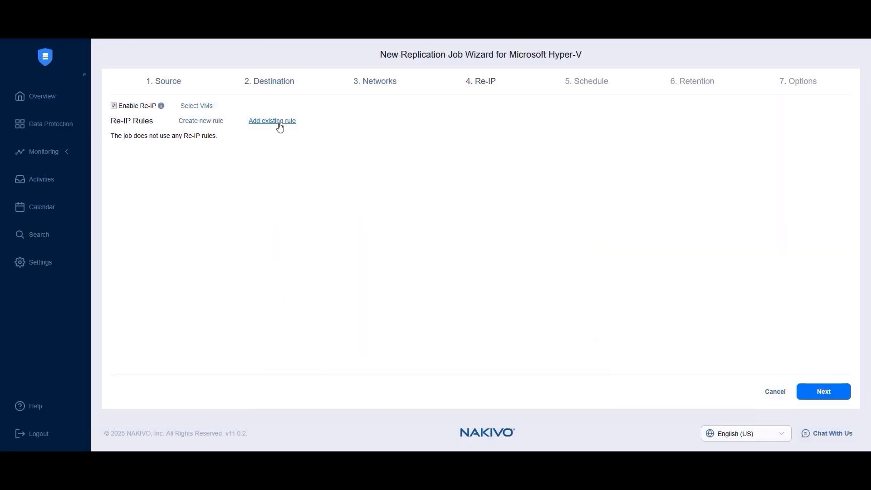
pyautogui.click(272, 120)
pyautogui.click(581, 354)
pyautogui.click(137, 106)
pyautogui.click(818, 392)
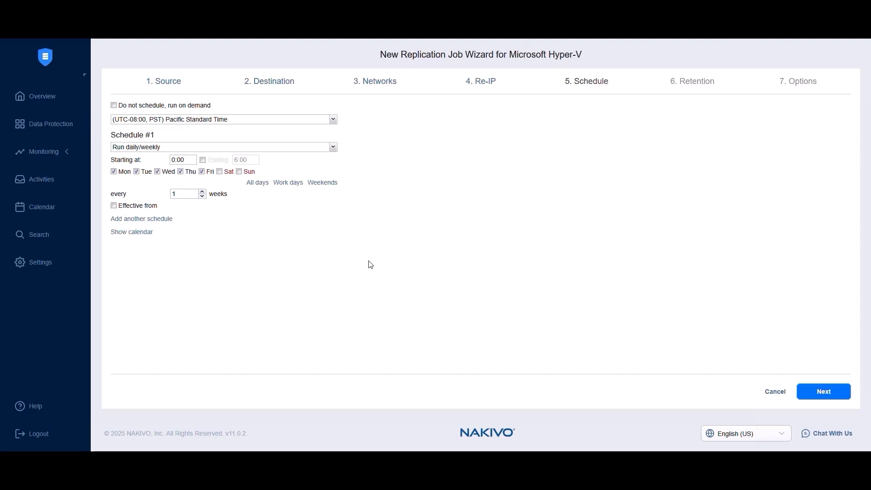
# Make Schedule #1 run daily/weekly after reviewing the periodic and after-job options.
pyautogui.click(181, 147)
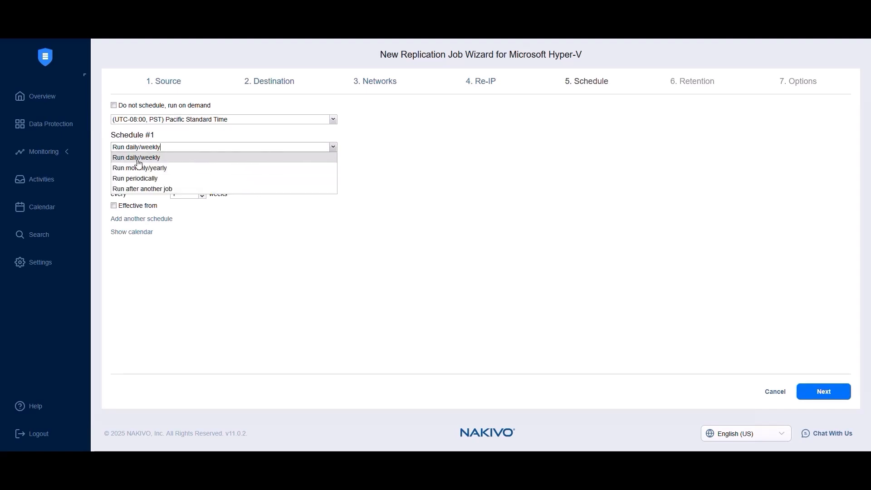
pyautogui.click(135, 182)
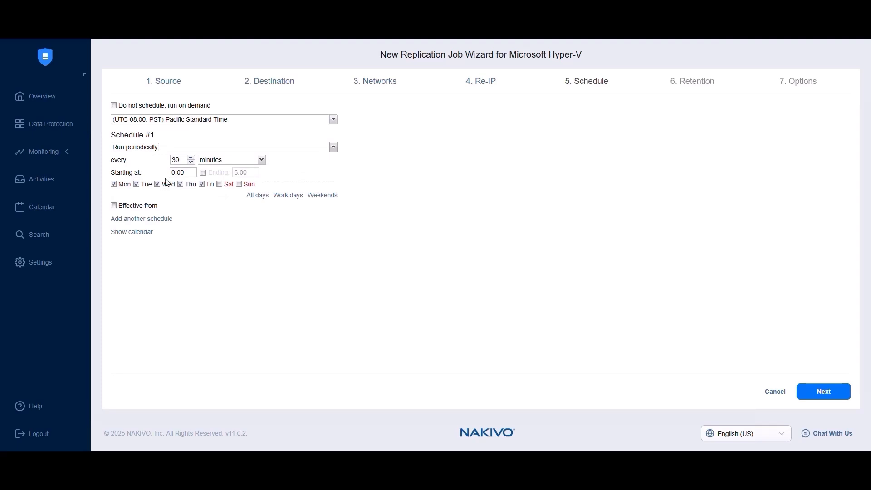
pyautogui.click(228, 162)
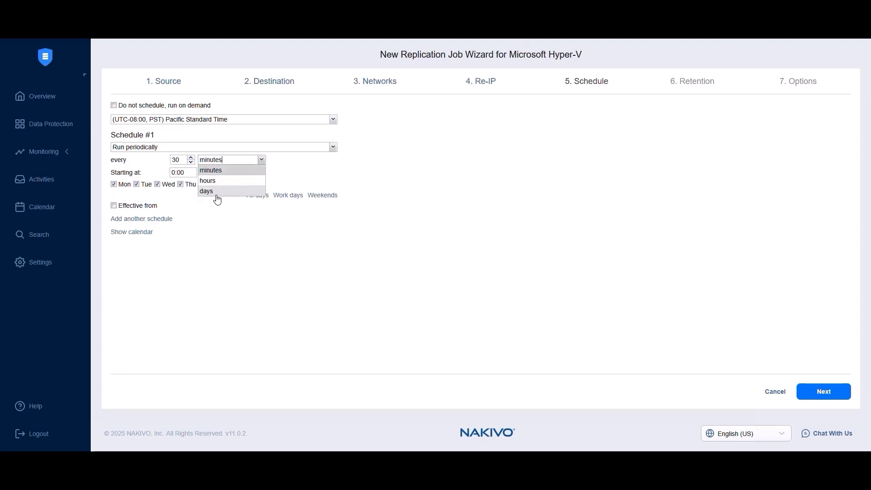
pyautogui.click(333, 147)
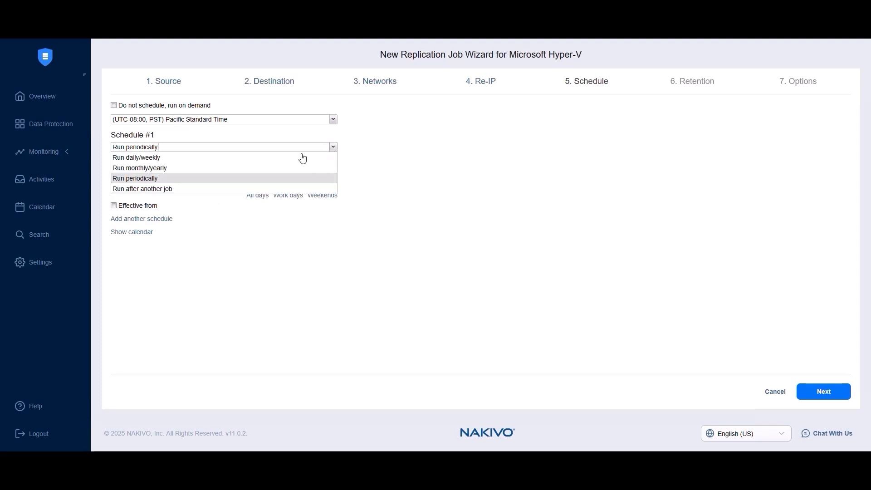
pyautogui.click(136, 188)
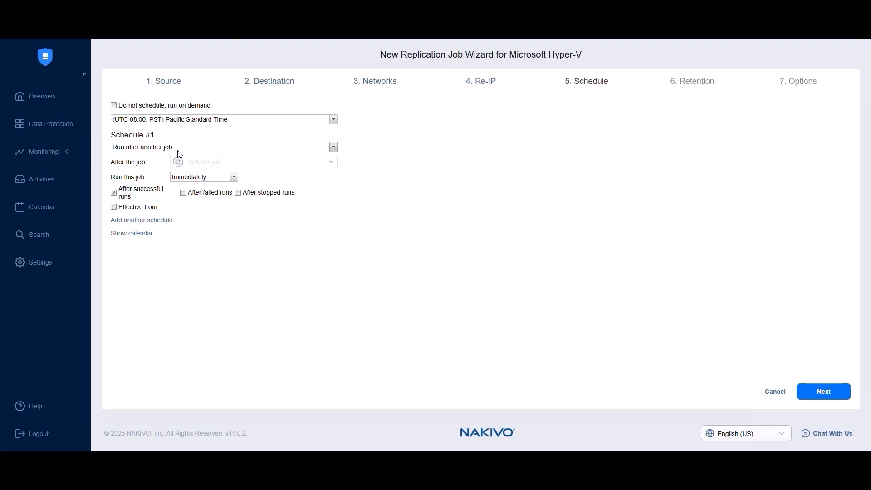
pyautogui.click(176, 150)
pyautogui.click(179, 155)
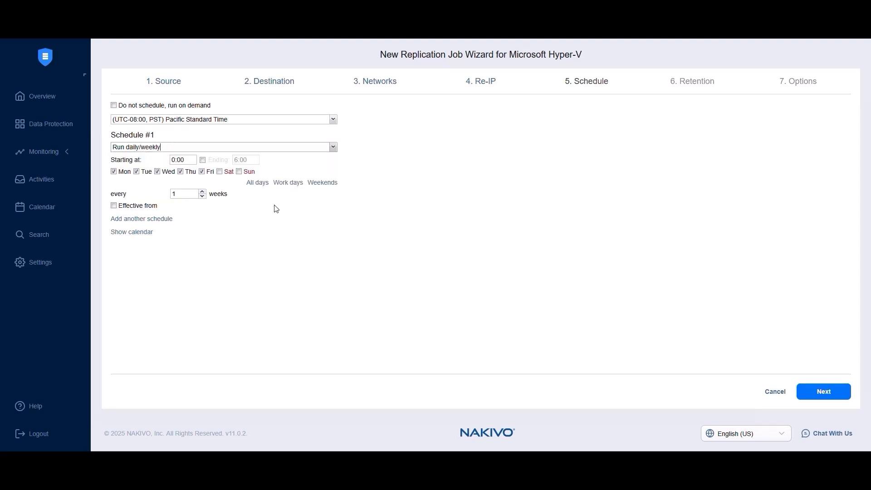
# Add Schedule #2 running monthly/yearly and display both schedules on the calendar.
pyautogui.click(171, 219)
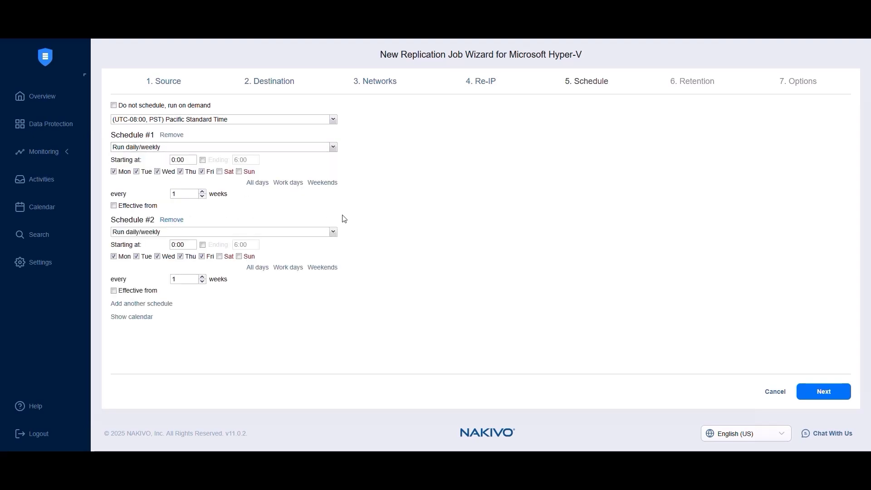
pyautogui.click(333, 232)
pyautogui.click(174, 249)
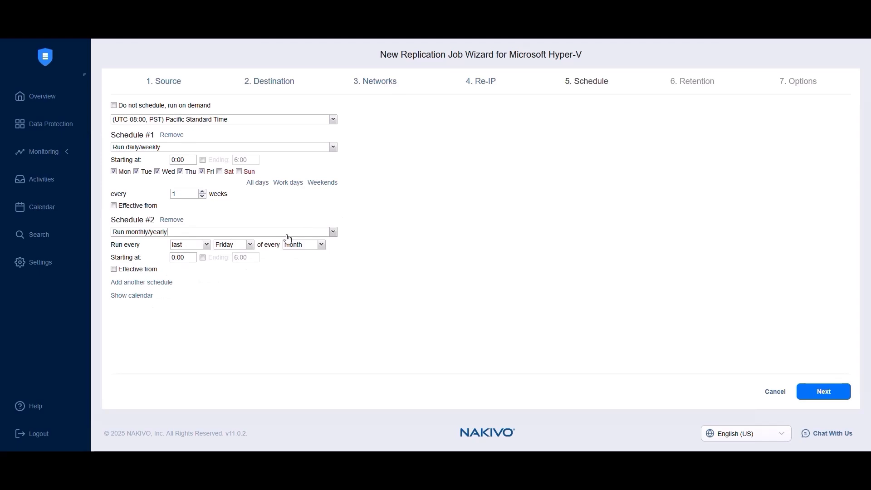
pyautogui.click(150, 297)
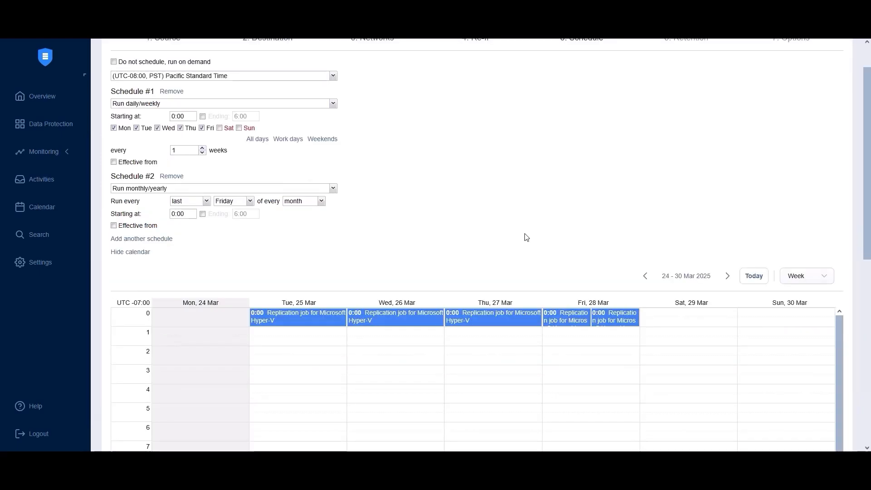
pyautogui.scroll(-5, 522, 272)
pyautogui.scroll(-2, 516, 299)
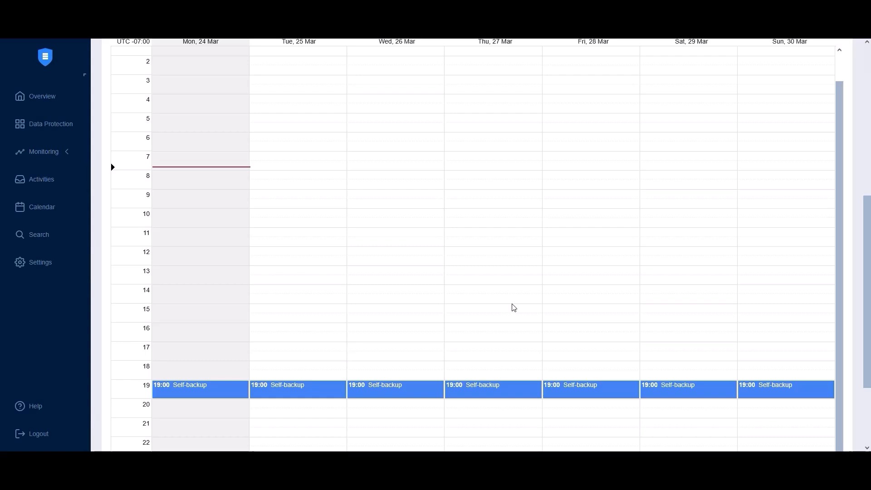
pyautogui.scroll(-3, 514, 308)
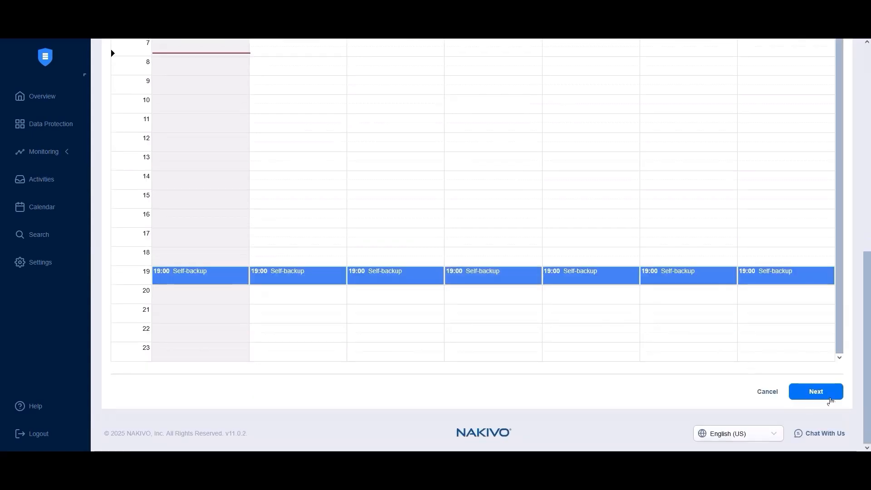
# Leave retention at the last 10 recovery points and proceed to Options.
pyautogui.click(822, 395)
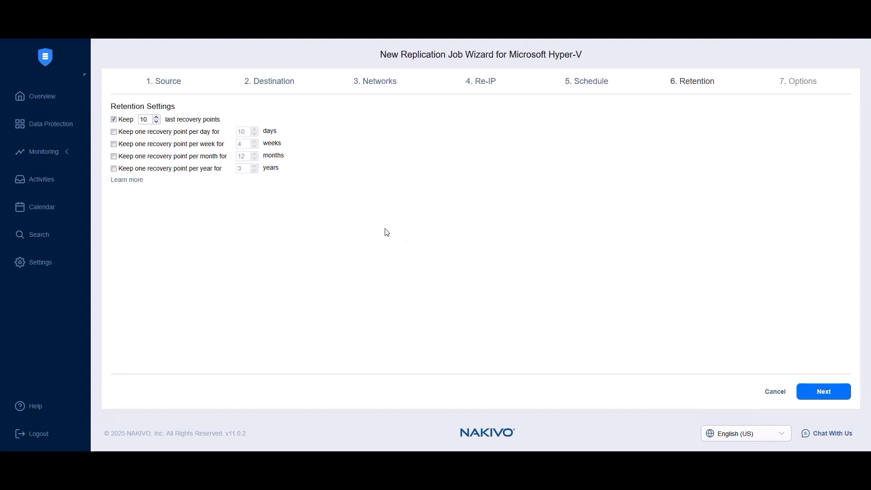
pyautogui.click(816, 391)
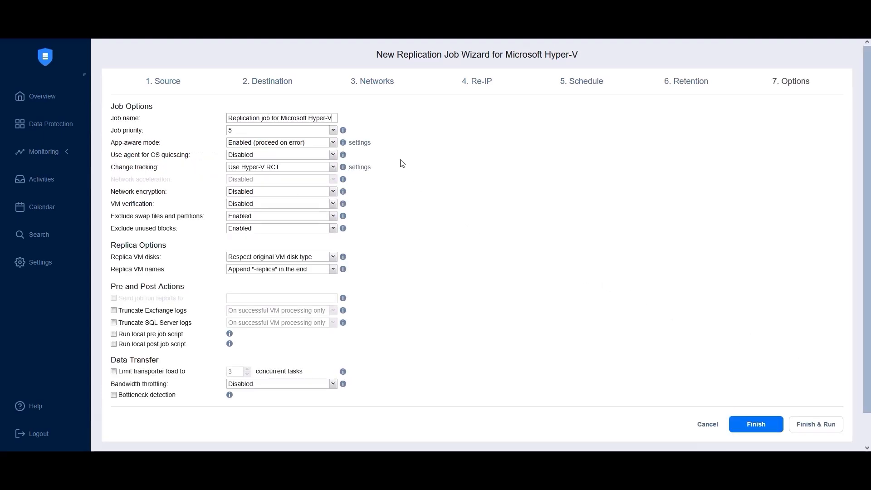
# Set the job priority to 1 and app-aware mode to Disabled.
pyautogui.moveTo(332, 117); pyautogui.dragTo(218, 114)
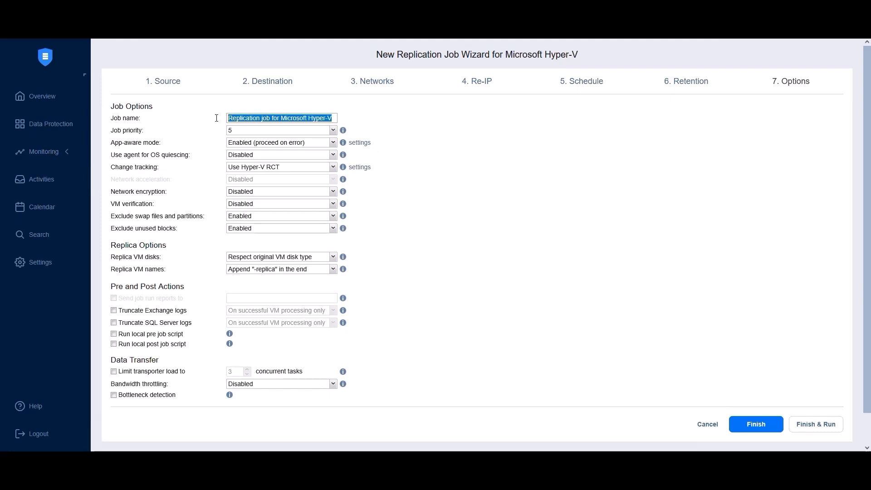
pyautogui.click(130, 133)
pyautogui.click(234, 130)
pyautogui.click(234, 141)
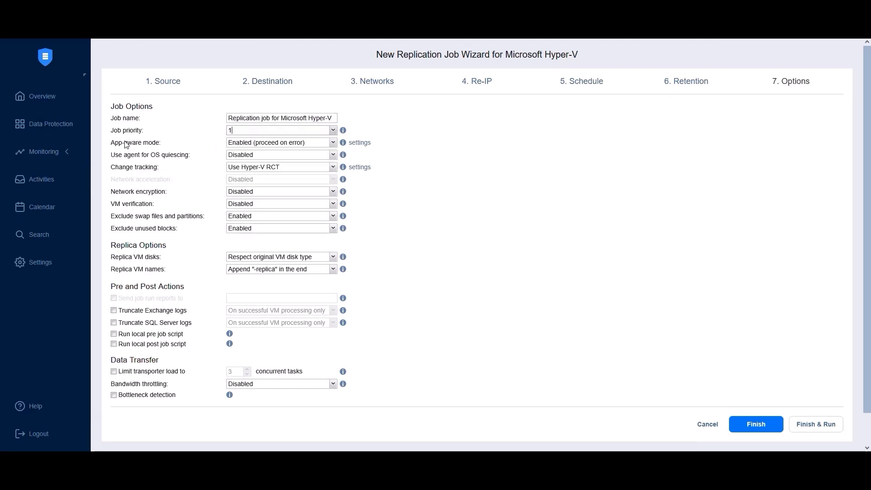
pyautogui.click(239, 144)
pyautogui.click(243, 174)
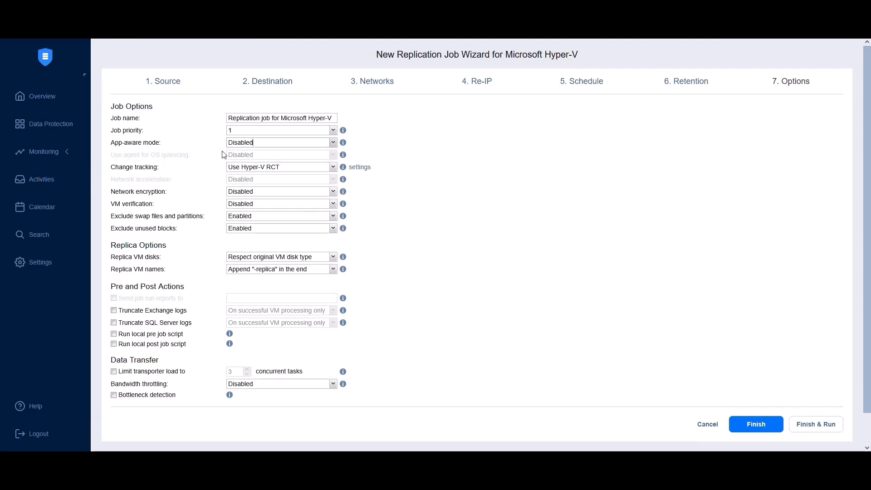
# Keep change tracking on Use Hyper-V RCT and VM verification Disabled.
pyautogui.click(236, 168)
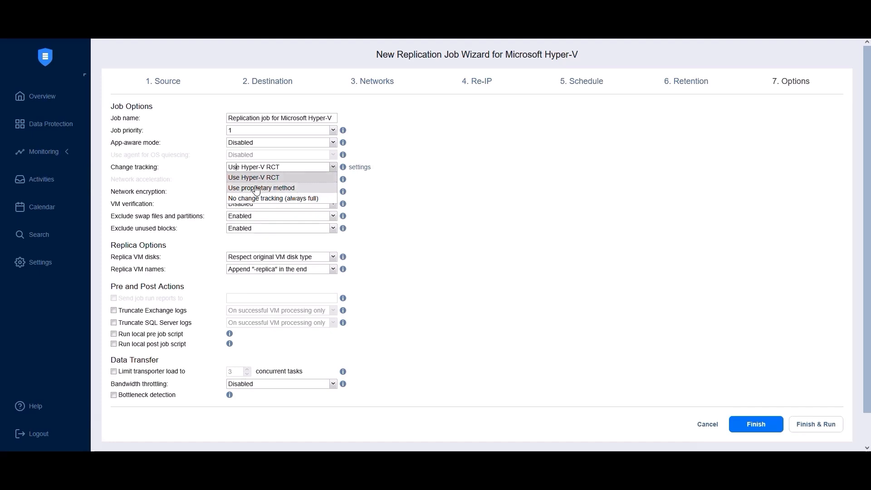
pyautogui.click(354, 180)
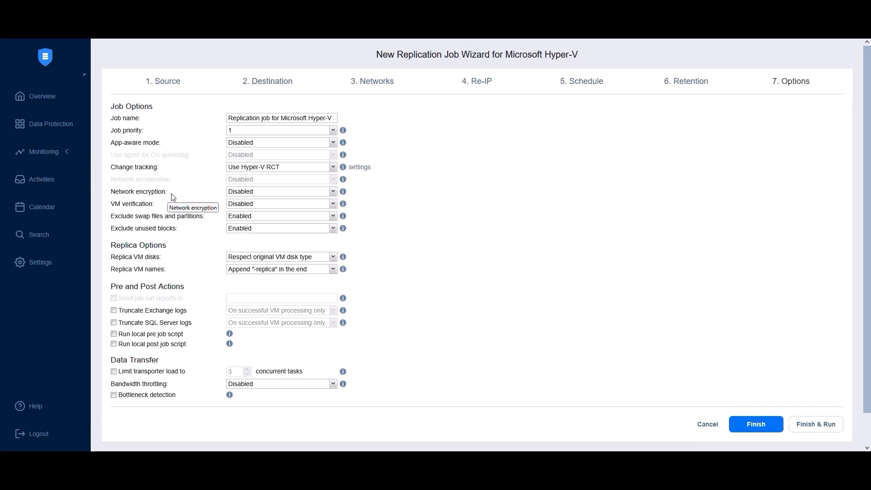
pyautogui.click(239, 206)
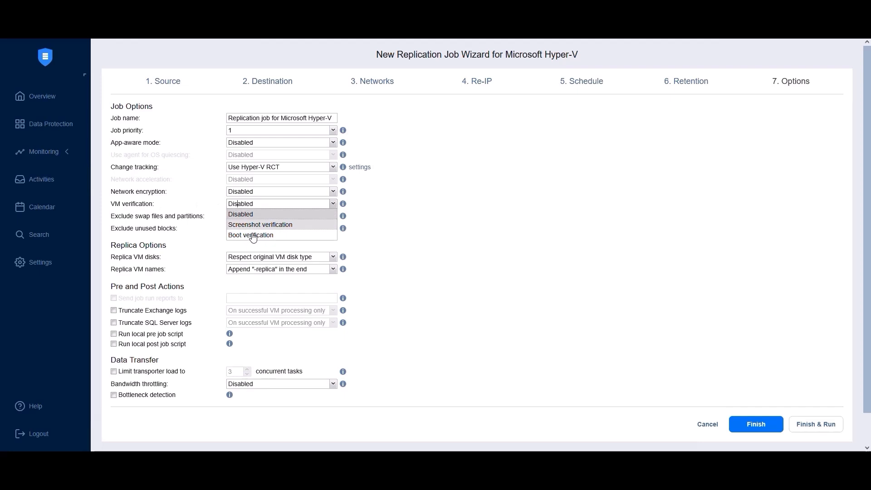
pyautogui.click(204, 213)
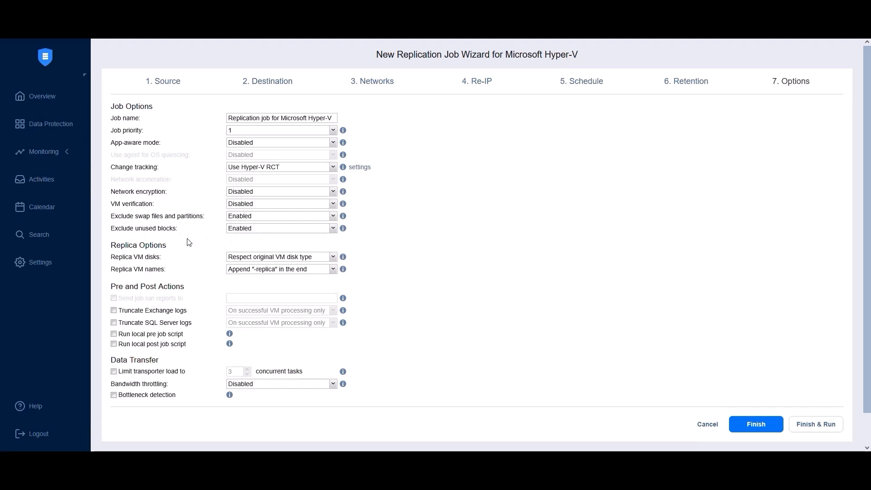
# Use dynamic size disks on target VMs, keep the -replica name suffix, and run the job.
pyautogui.click(245, 256)
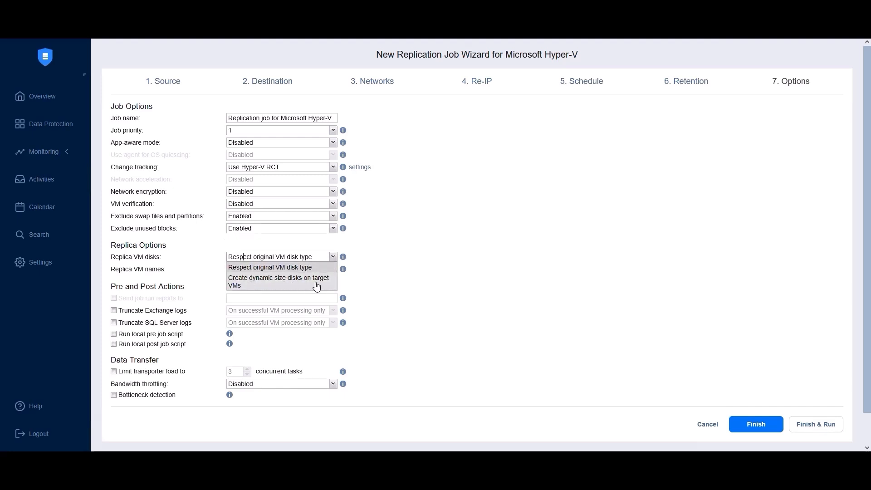
pyautogui.click(252, 286)
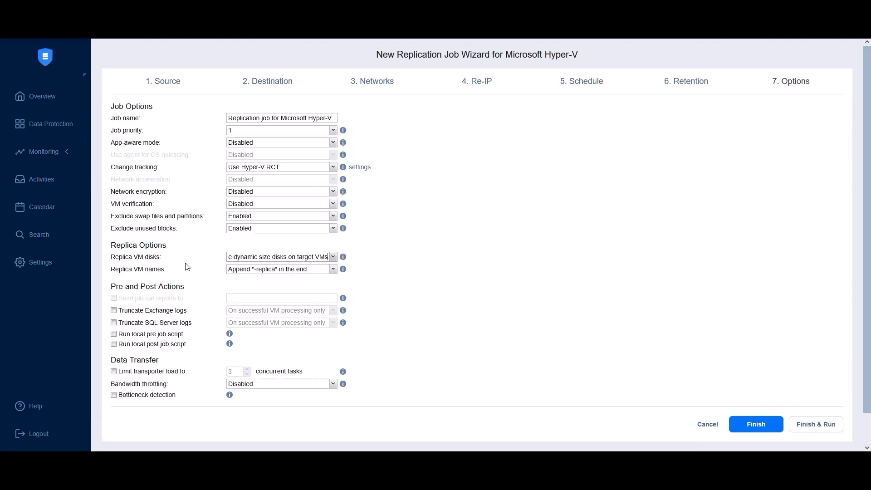
pyautogui.click(243, 269)
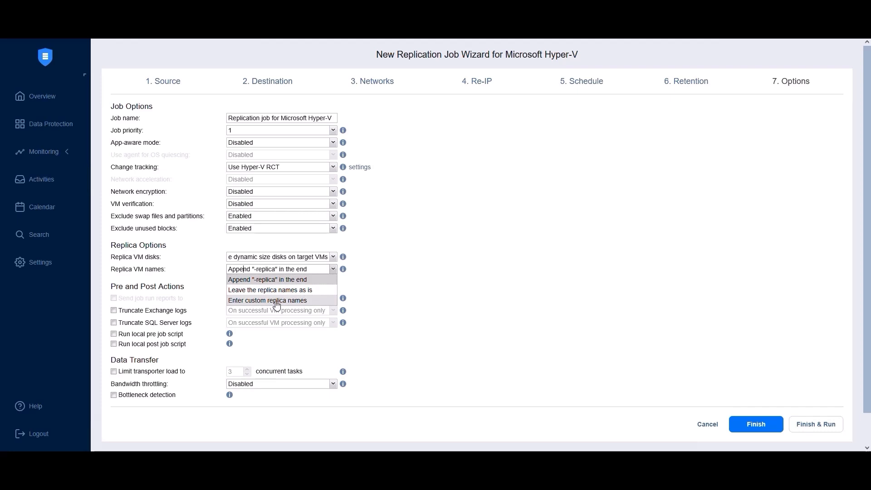
pyautogui.click(198, 279)
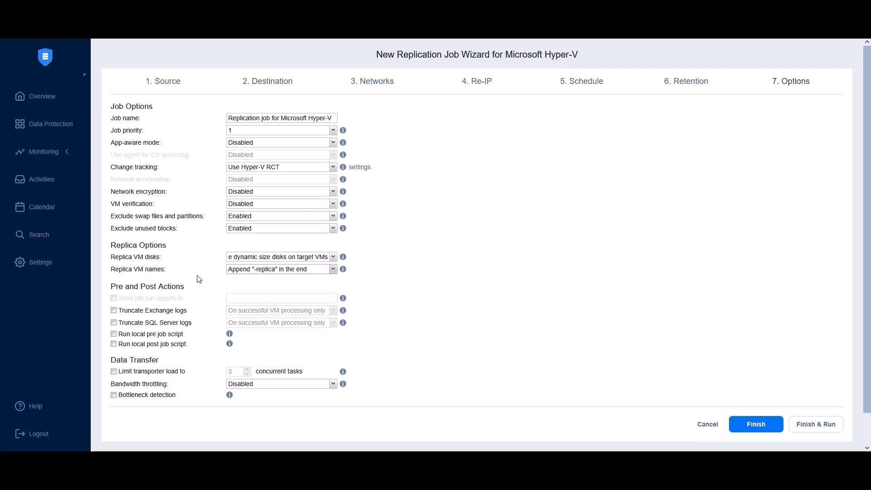
pyautogui.moveTo(135, 302)
pyautogui.click(823, 425)
# Run the Hyper-V replication job now, then review its recovery options in the job dashboard.
pyautogui.click(530, 285)
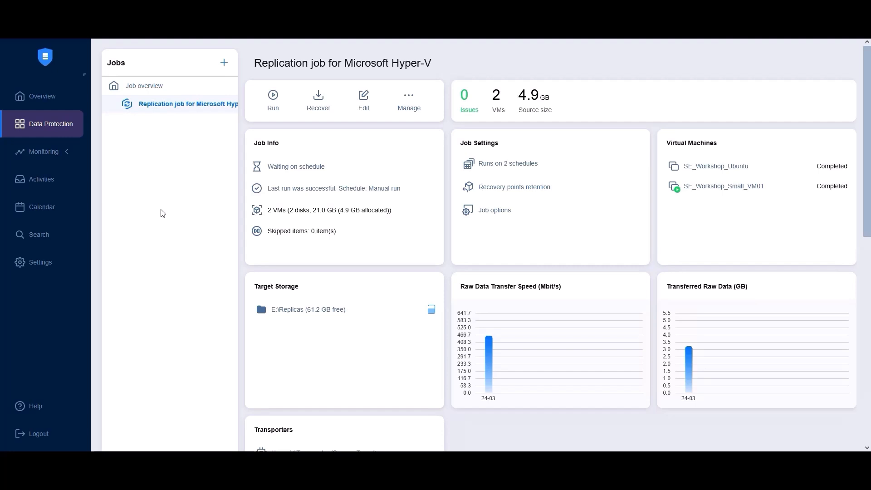
pyautogui.click(318, 99)
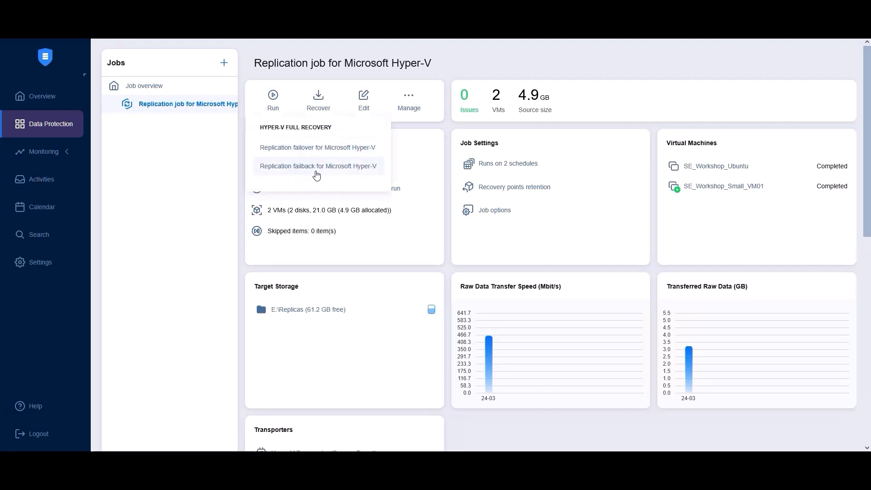
pyautogui.click(217, 218)
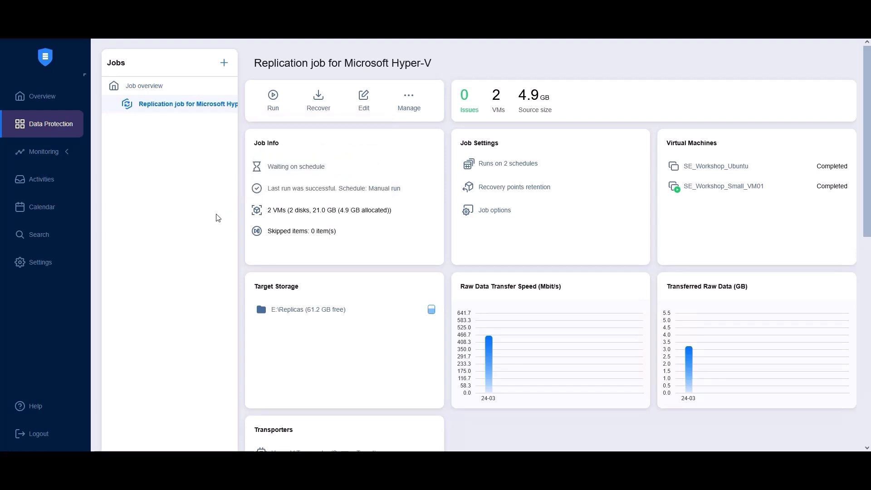